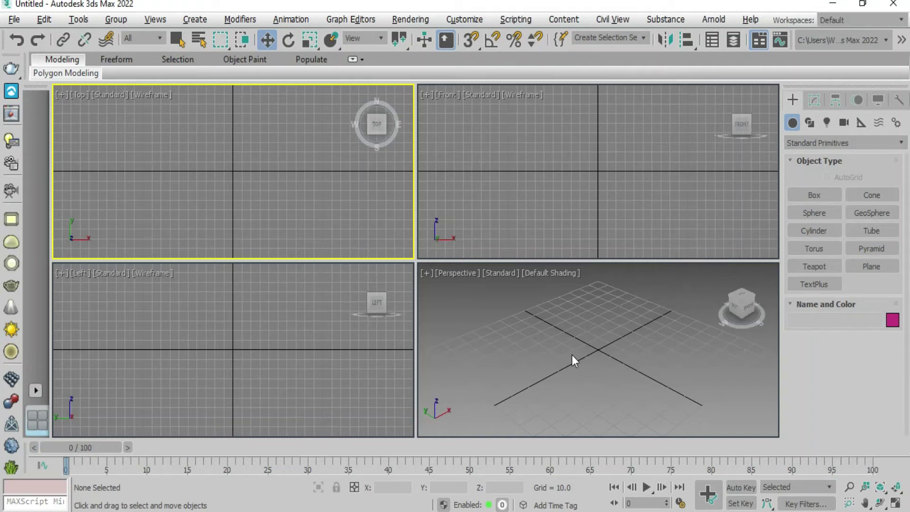
Activate the Line spline tool with Snaps on, set to Grid Points only
click(810, 123)
click(812, 214)
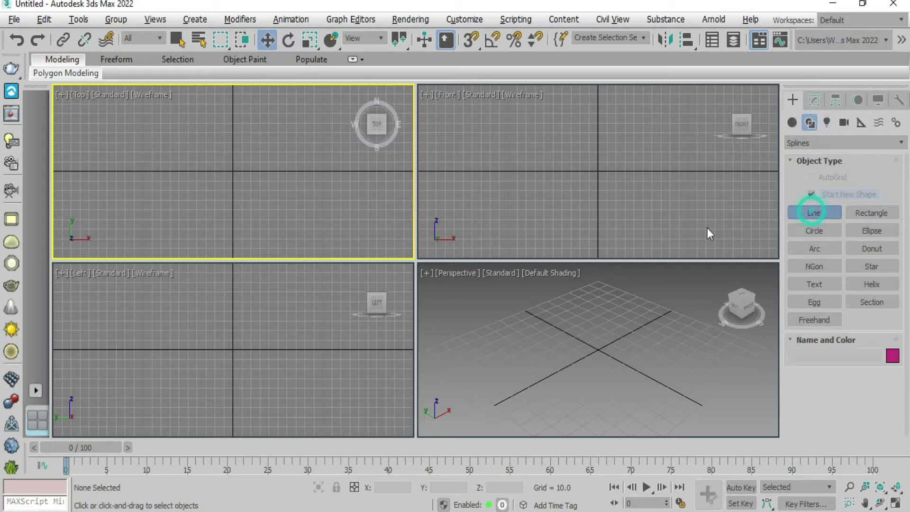
click(473, 42)
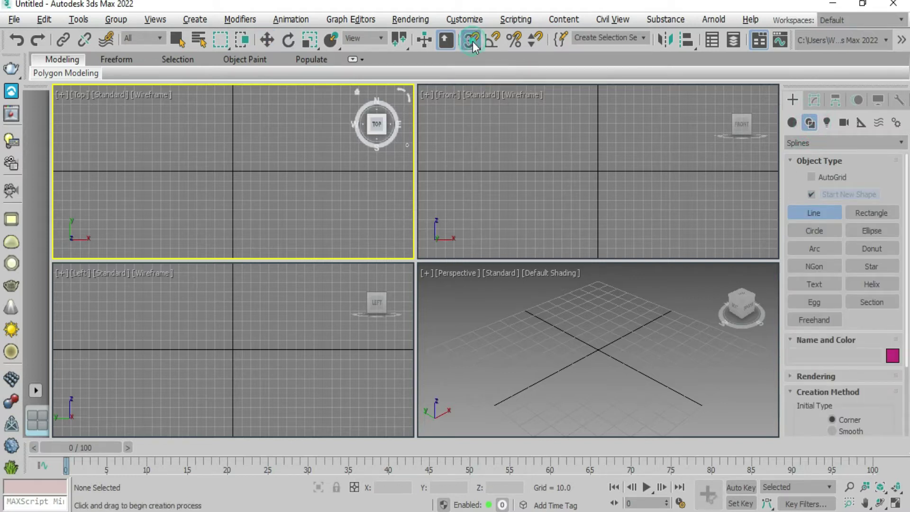
right_click(472, 41)
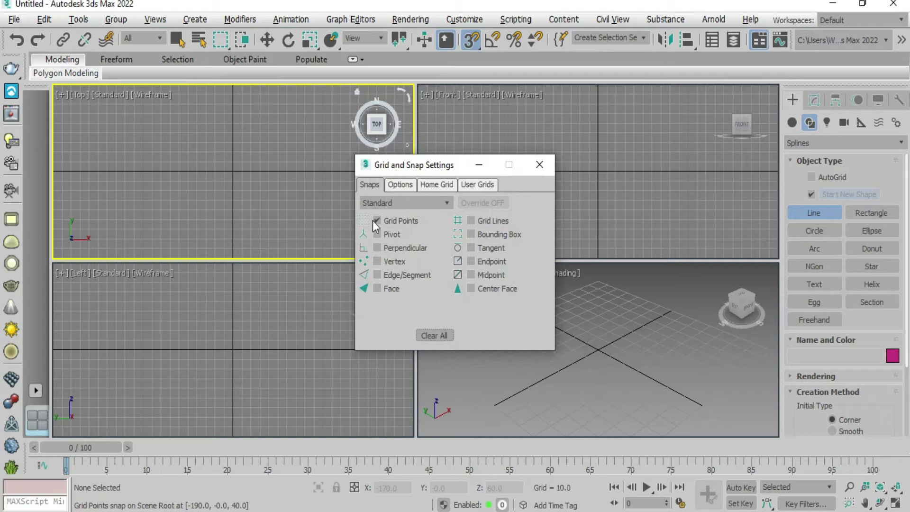
click(531, 165)
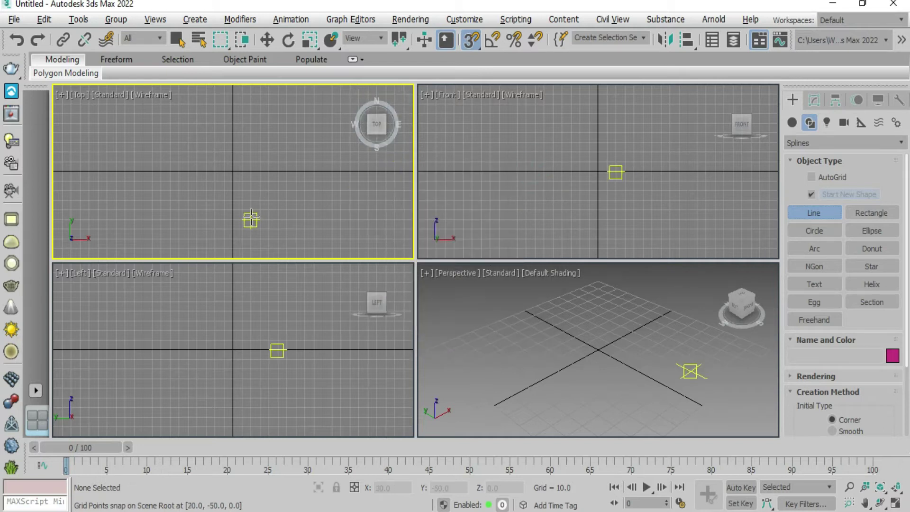
Maximize the Top view and place the square's four grid-snapped corners
key(alt+w)
mouse_move(339, 187)
middle_down()
mouse_move(323, 218)
mouse_move(247, 179)
mouse_move(265, 204)
middle_up()
click(256, 173)
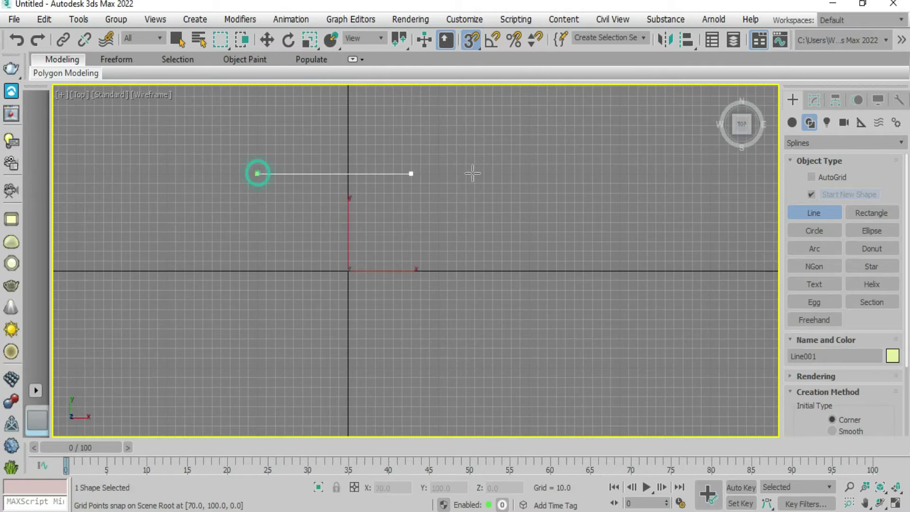
click(438, 174)
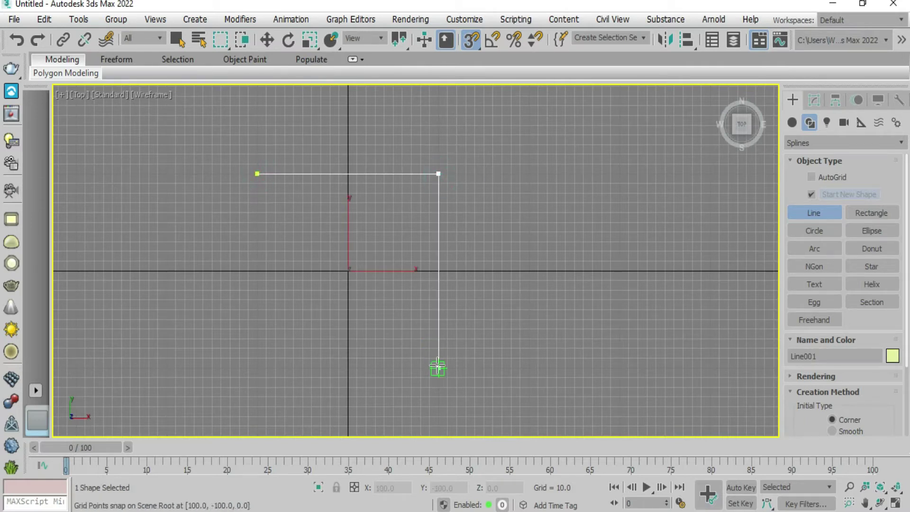
click(438, 367)
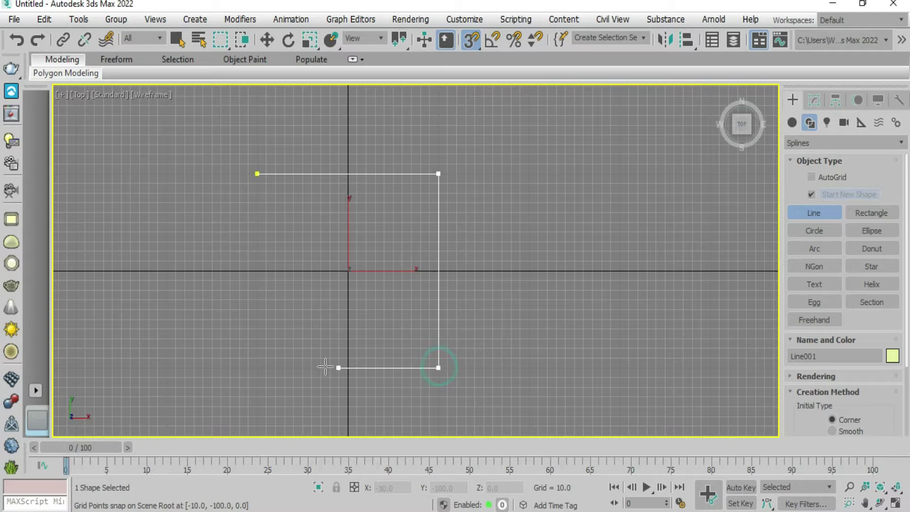
click(256, 367)
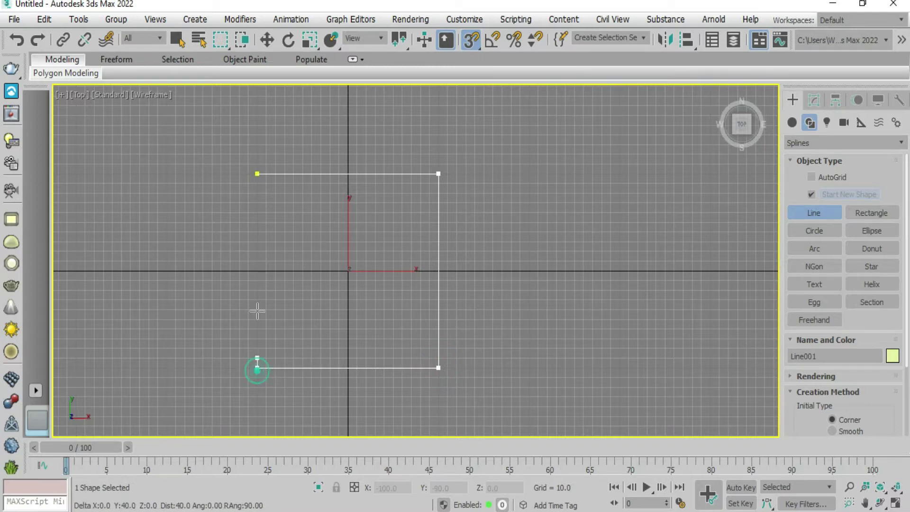
Close the square Line001 at its first vertex, then turn snapping off
click(255, 174)
click(426, 271)
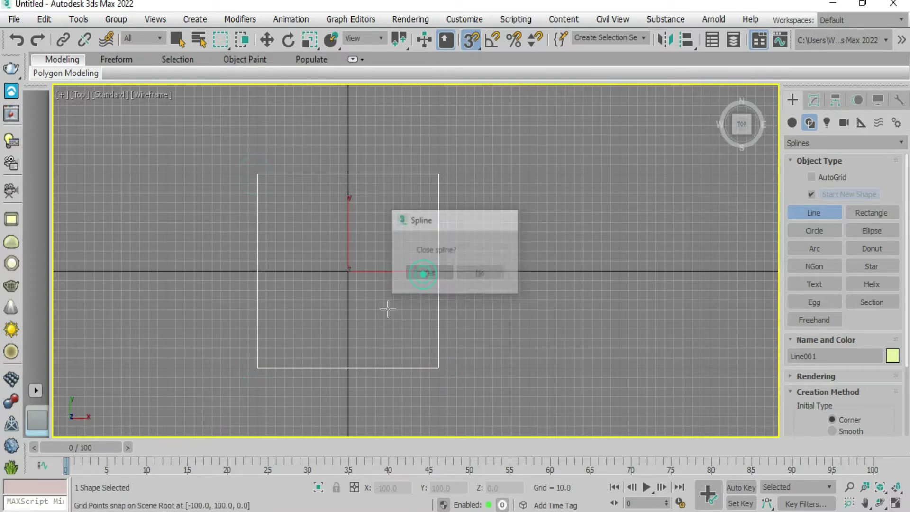
middle_drag(355, 319, 386, 297)
scroll(386, 297, up, 2)
click(476, 44)
Frame the square's edge in the maximized Left view and draw Line002's horizontal base
key(alt+w)
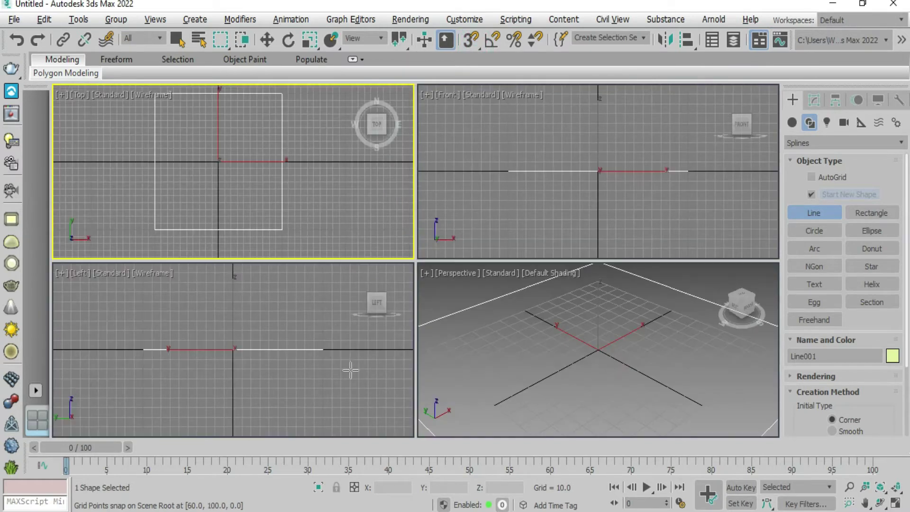
key(alt+w)
middle_drag(412, 328, 295, 354)
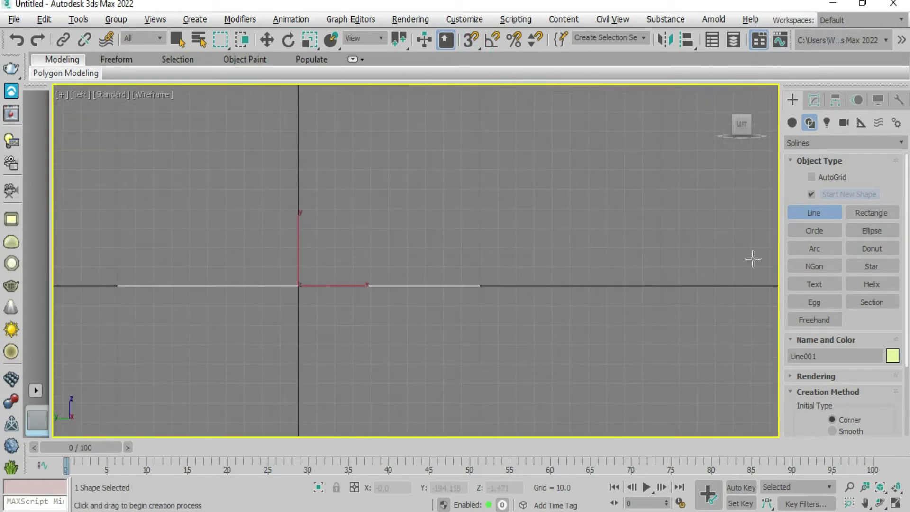
middle_drag(543, 303, 353, 306)
scroll(473, 303, up, 2)
scroll(458, 294, up, 2)
click(282, 307)
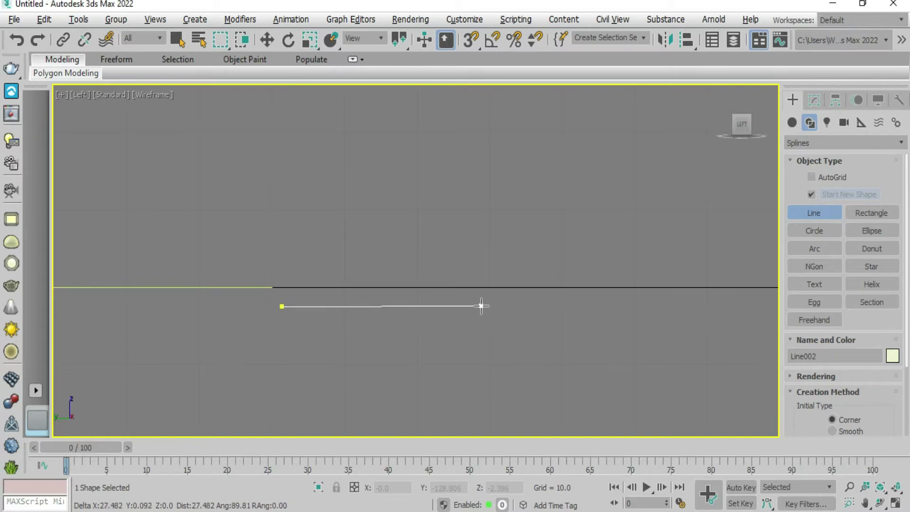
click(484, 306)
scroll(483, 306, up, 2)
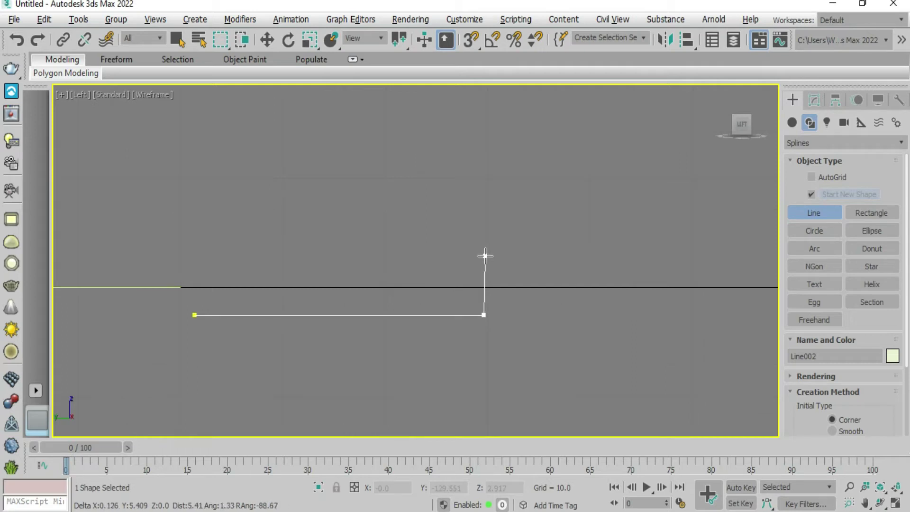
Raise Line002 into an upright topped by a curved Bezier arch, deleting misplaced vertices
click(484, 255)
scroll(483, 255, up, 2)
scroll(480, 252, down, 1)
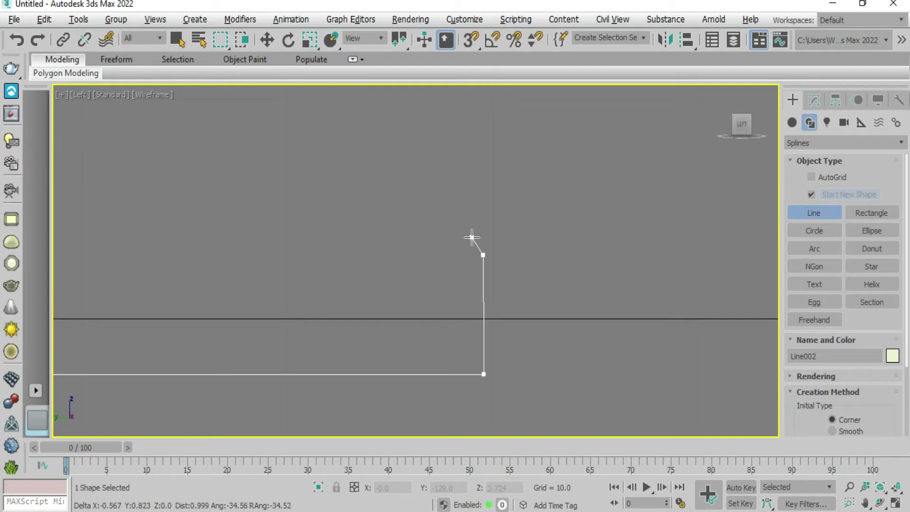
scroll(472, 237, up, 2)
drag(463, 235, 457, 236)
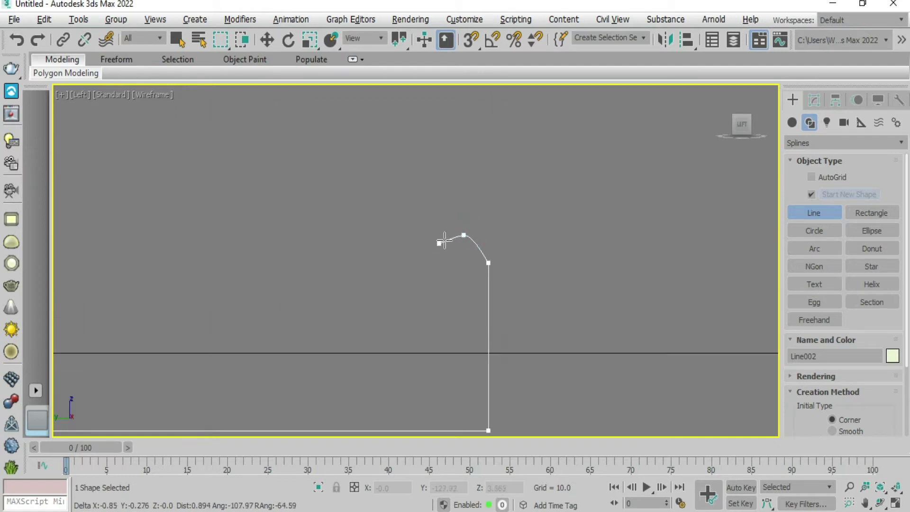
key(BackSpace)
drag(456, 235, 437, 235)
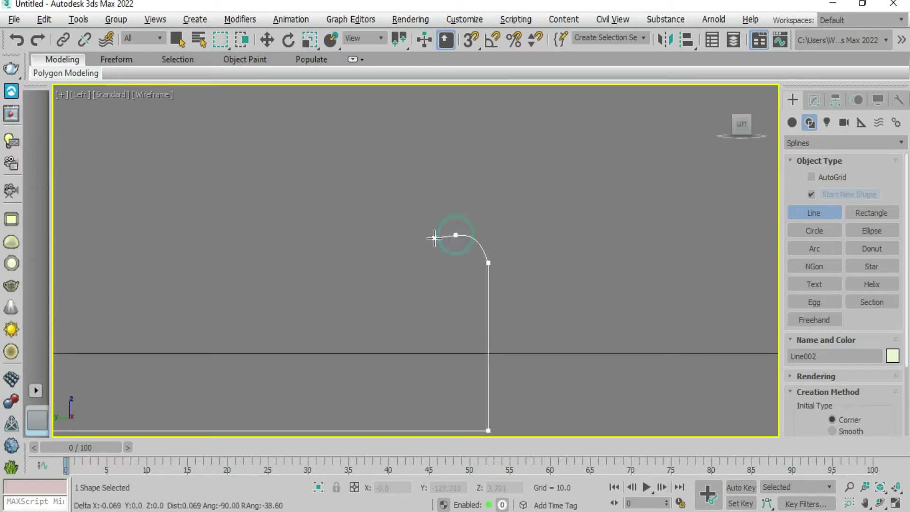
click(430, 260)
drag(427, 273, 416, 275)
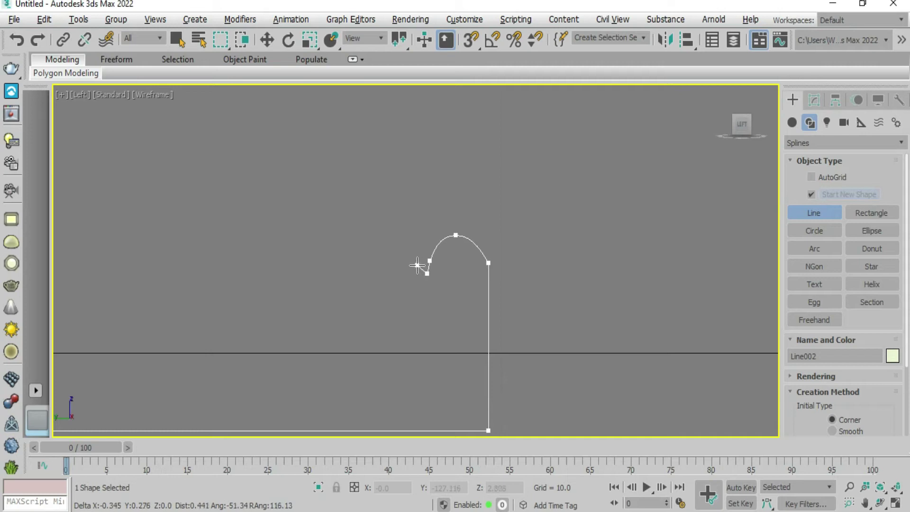
key(BackSpace)
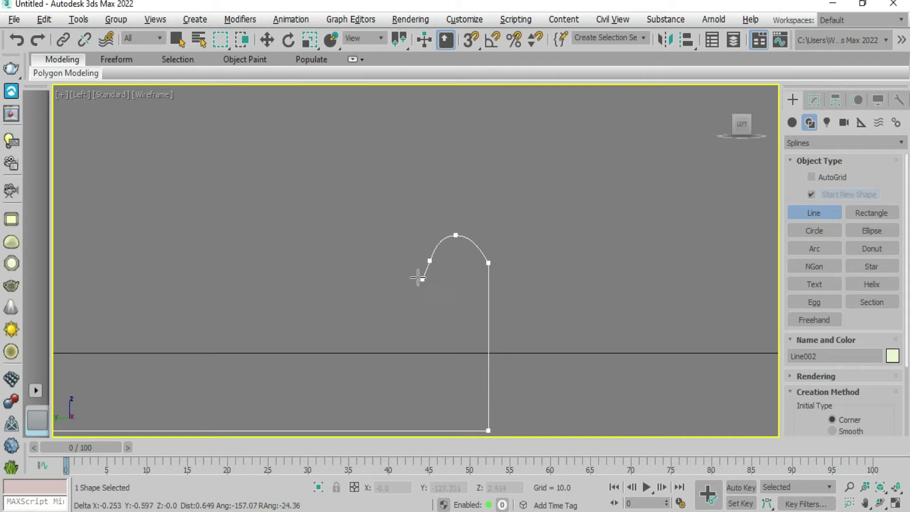
Add small step and zigzag ridge vertices to the left of the arch
click(409, 260)
click(406, 251)
click(391, 249)
click(382, 265)
click(376, 250)
click(367, 265)
scroll(333, 263, down, 2)
scroll(380, 254, down, 2)
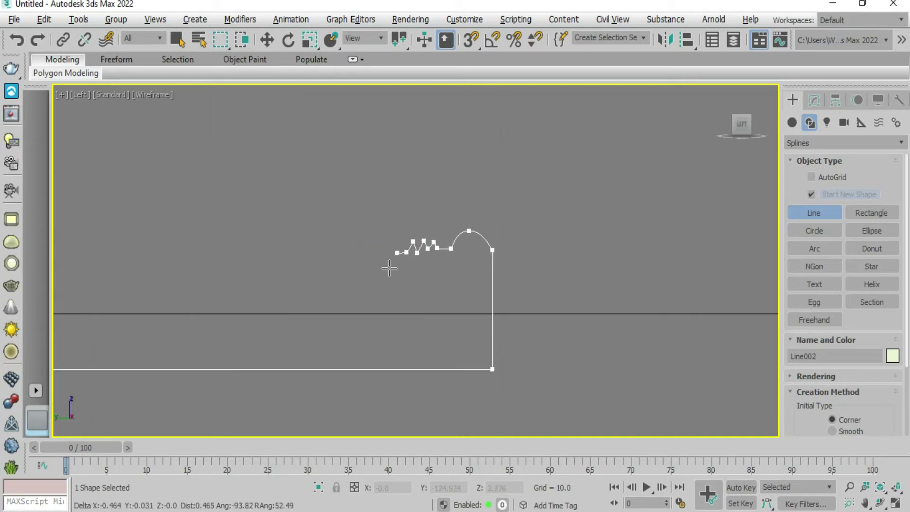
middle_drag(386, 260, 401, 255)
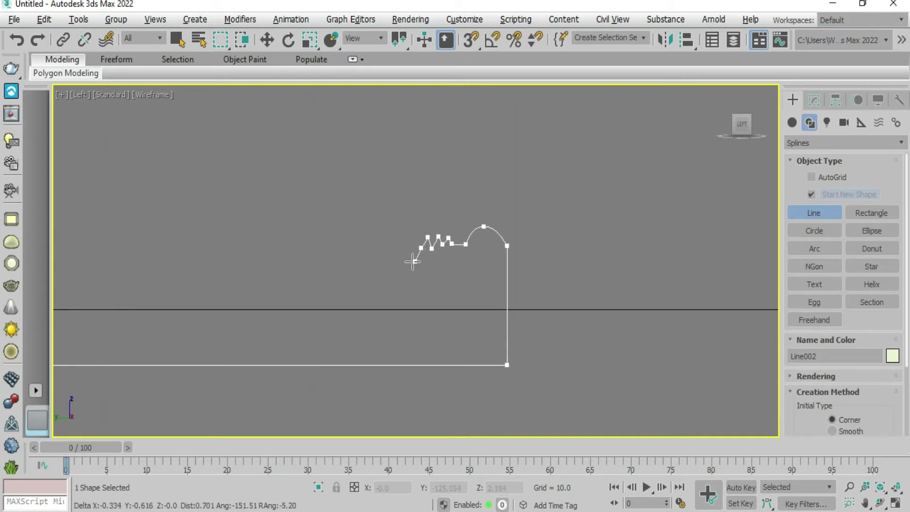
click(410, 260)
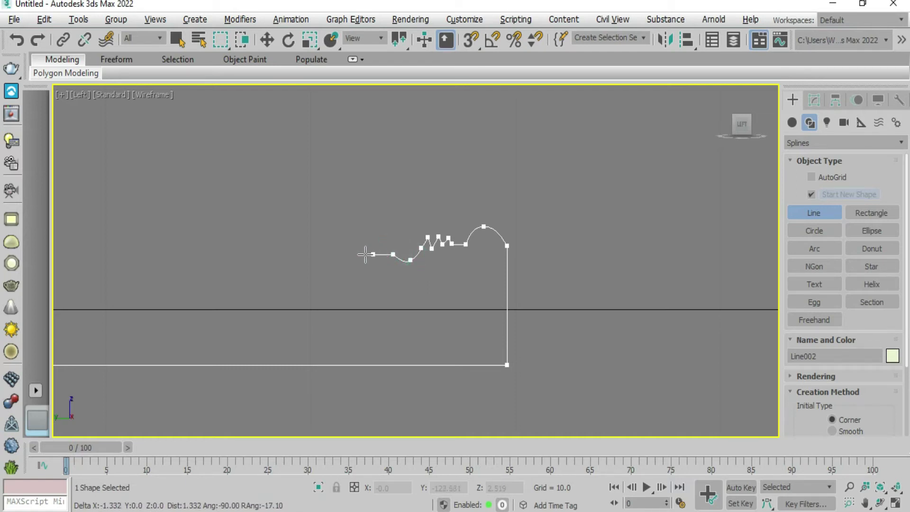
Continue the profile leftward and down a gentle slope into a dip
scroll(386, 255, down, 2)
middle_drag(386, 258, 412, 253)
click(412, 251)
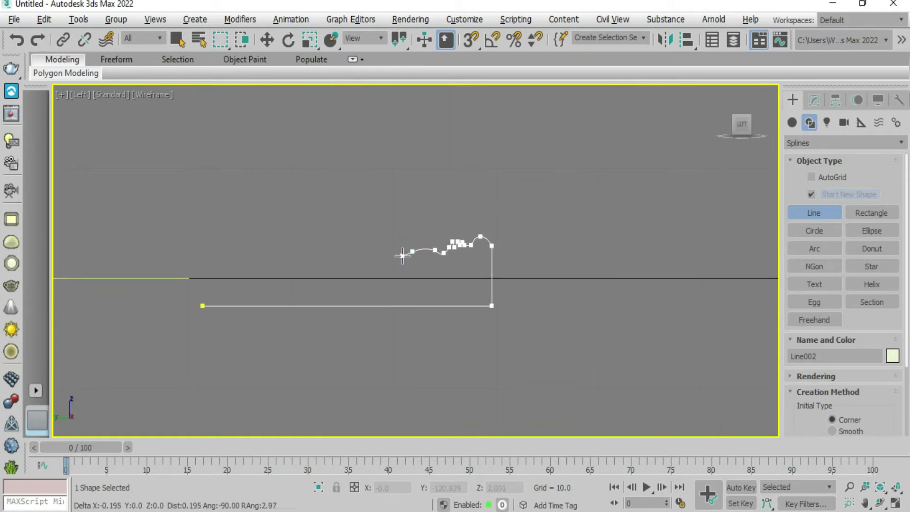
scroll(393, 271, up, 2)
click(391, 272)
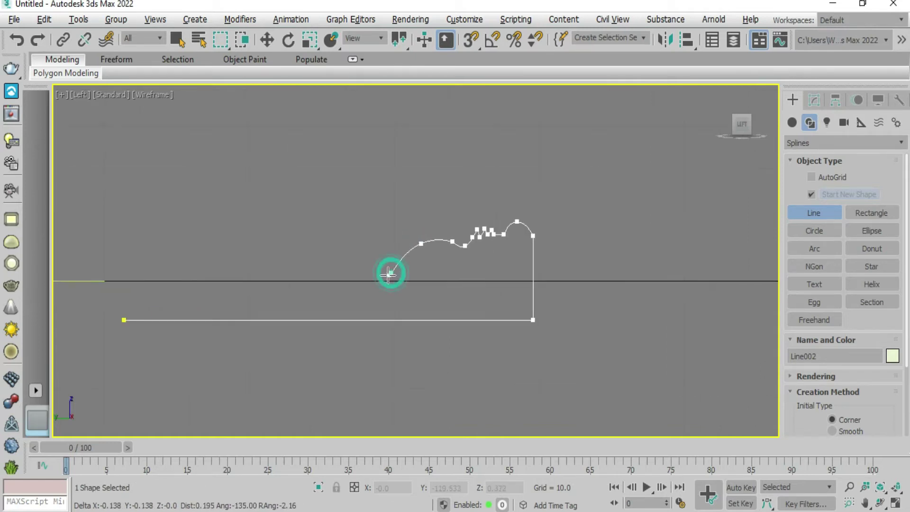
click(326, 282)
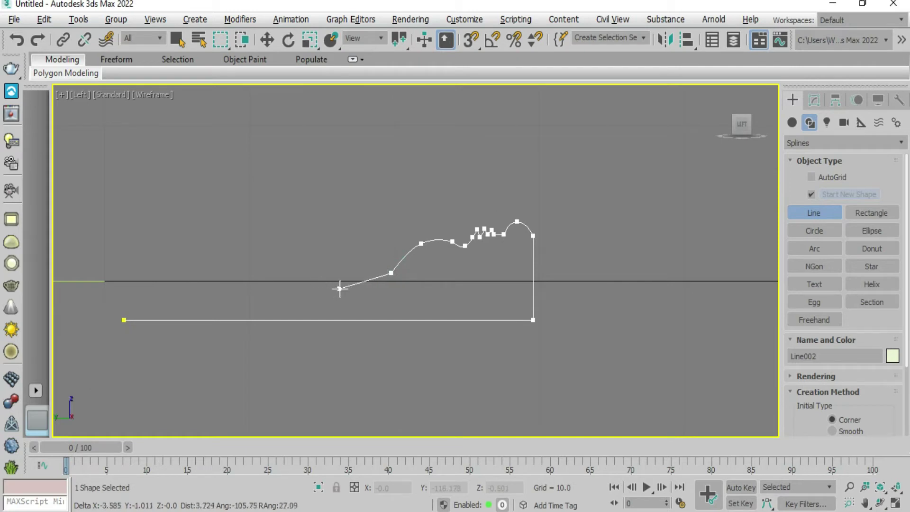
click(326, 288)
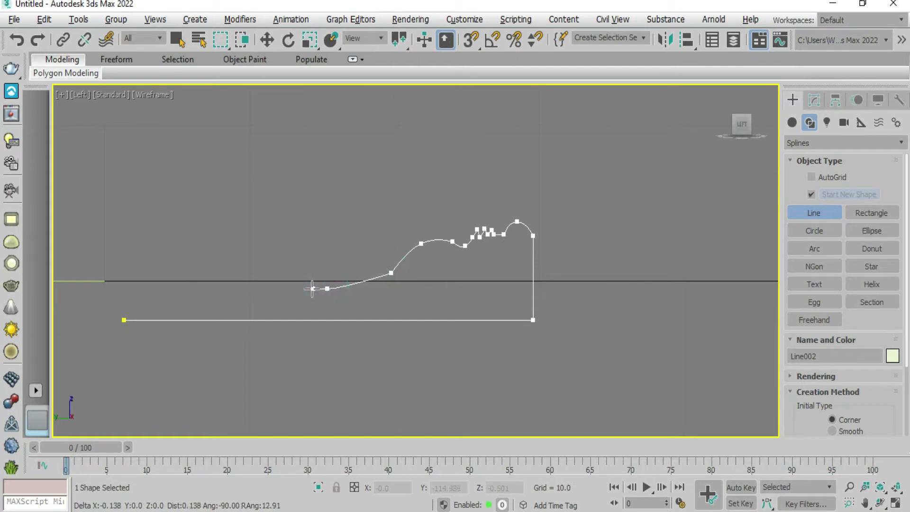
click(285, 275)
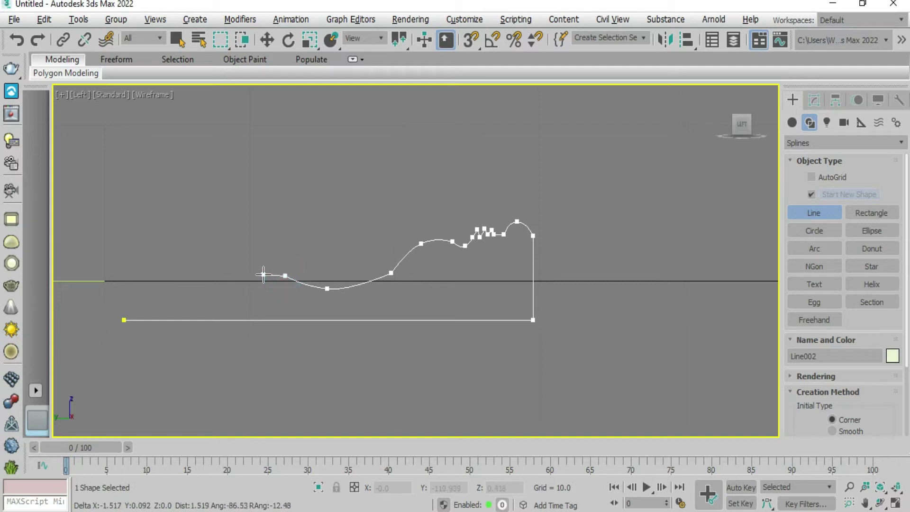
Add a hook near the left end and more ridge points extending further left
scroll(254, 277, up, 1)
scroll(266, 279, up, 2)
scroll(299, 252, up, 1)
scroll(317, 237, up, 2)
click(319, 236)
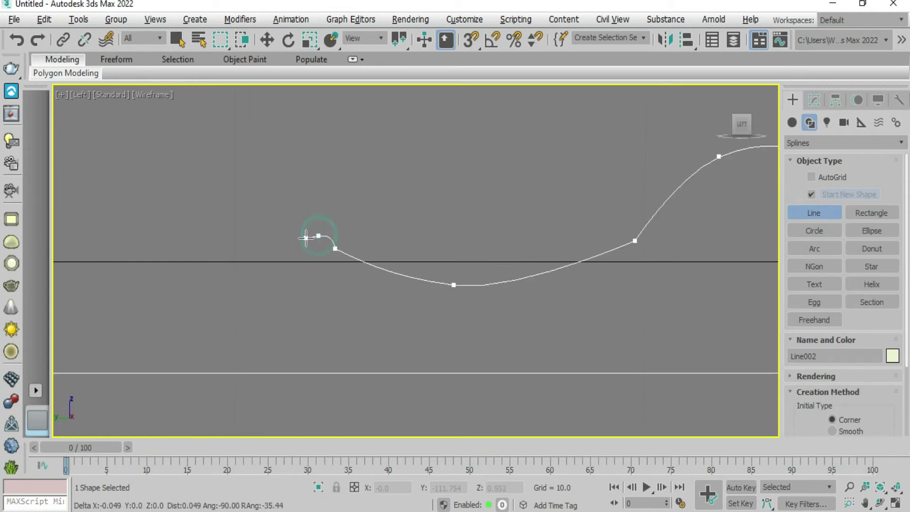
click(306, 256)
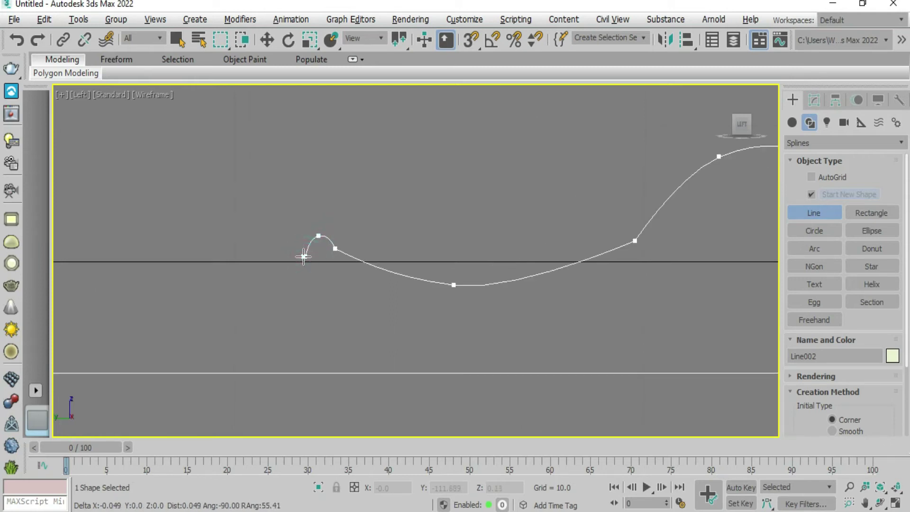
click(263, 246)
click(247, 266)
click(229, 251)
click(220, 270)
click(184, 251)
Refine the profile's left part, removing misplaced points with Backspace
scroll(227, 239, down, 2)
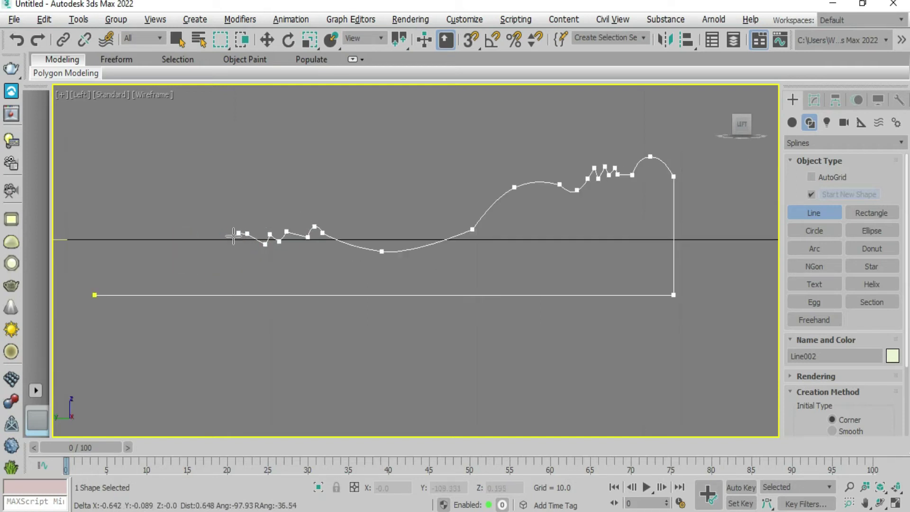
scroll(221, 243, up, 1)
scroll(223, 243, down, 1)
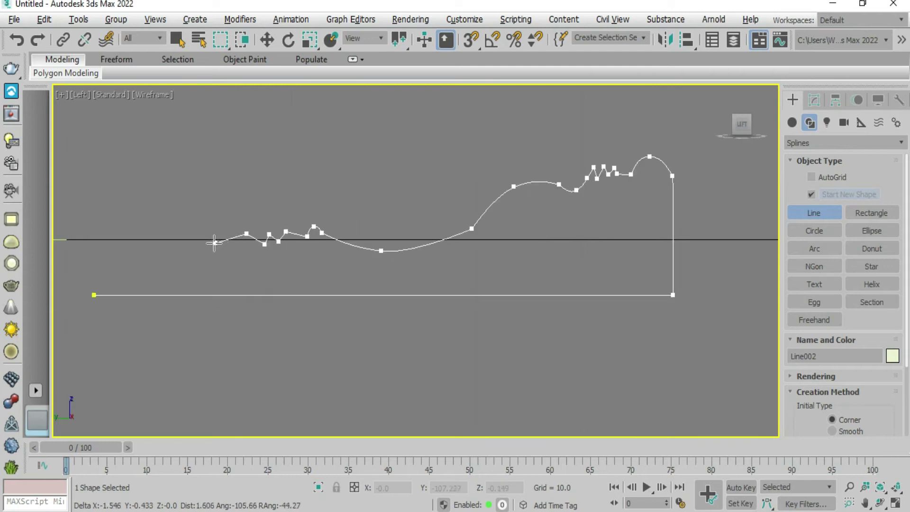
scroll(213, 243, down, 1)
scroll(206, 248, up, 1)
click(199, 224)
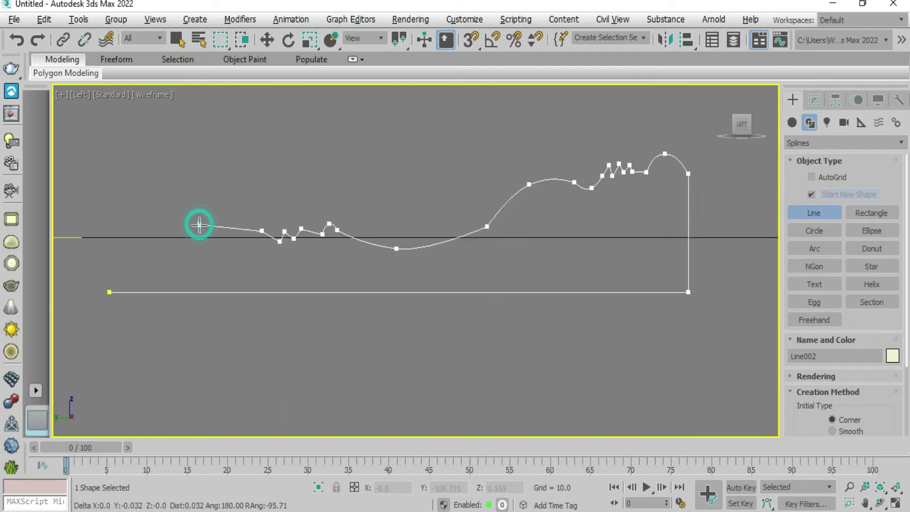
key(BackSpace)
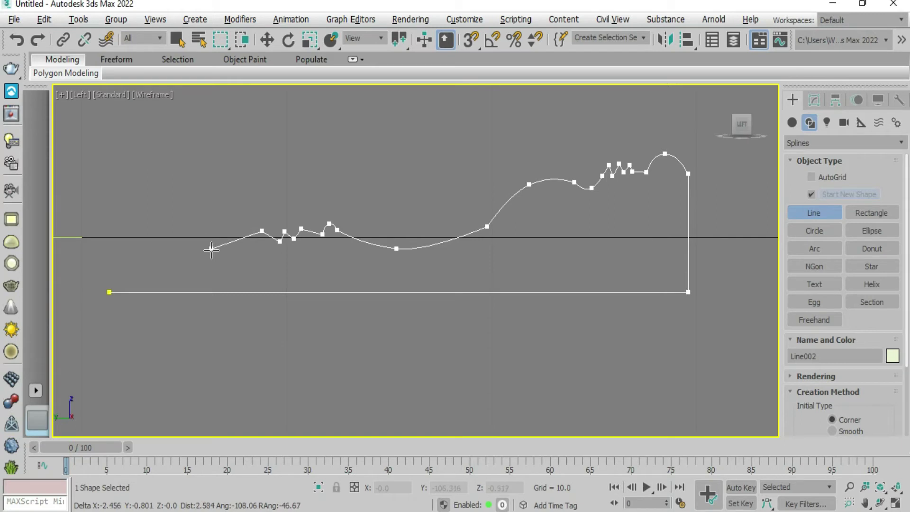
click(250, 245)
click(196, 233)
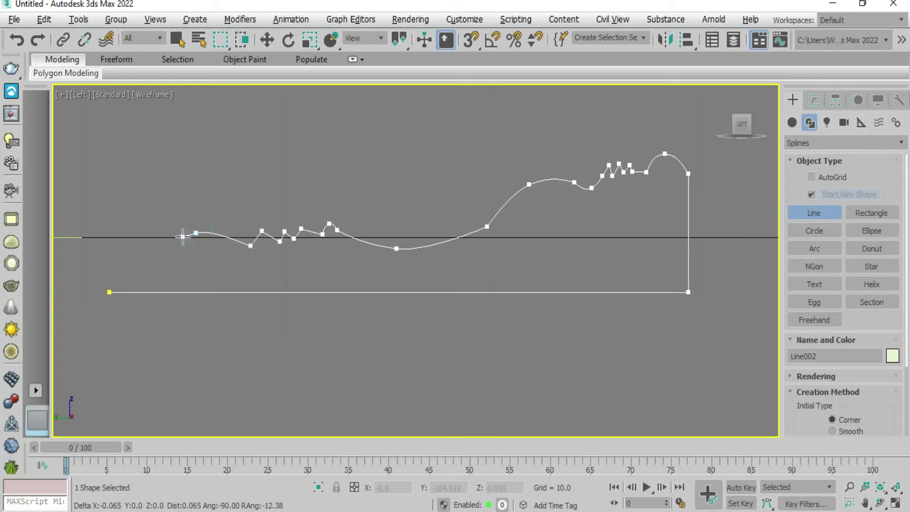
key(BackSpace)
click(203, 236)
click(163, 239)
key(BackSpace)
Add the lower-left points and close Line002 at its starting vertex
click(144, 271)
click(107, 275)
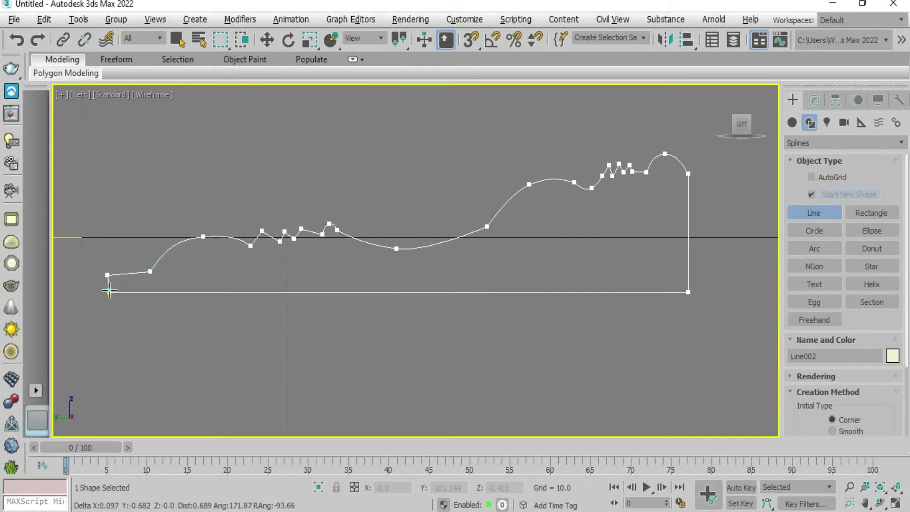
click(109, 291)
click(441, 274)
middle_drag(516, 241, 492, 247)
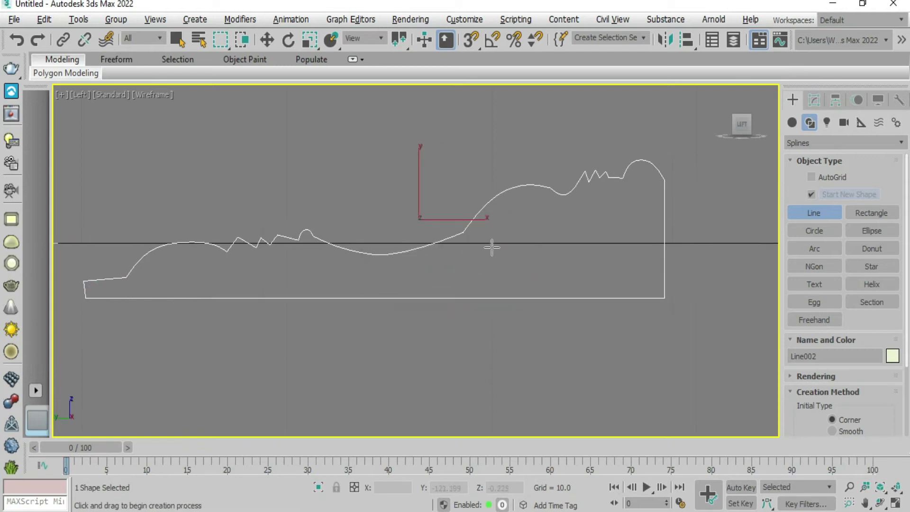
Maximize and zoom out the Perspective view, then select the square Line001
key(alt+w)
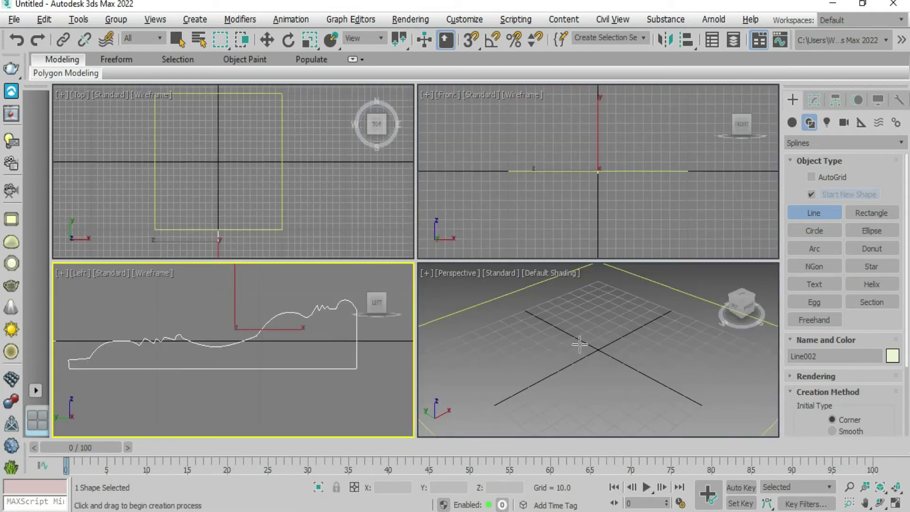
key(alt+w)
scroll(502, 248, down, 2)
scroll(501, 247, down, 2)
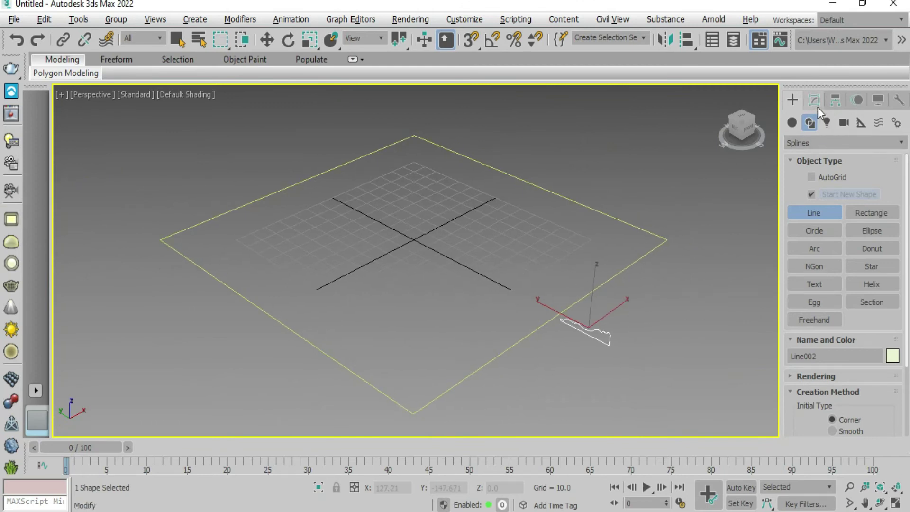
click(266, 41)
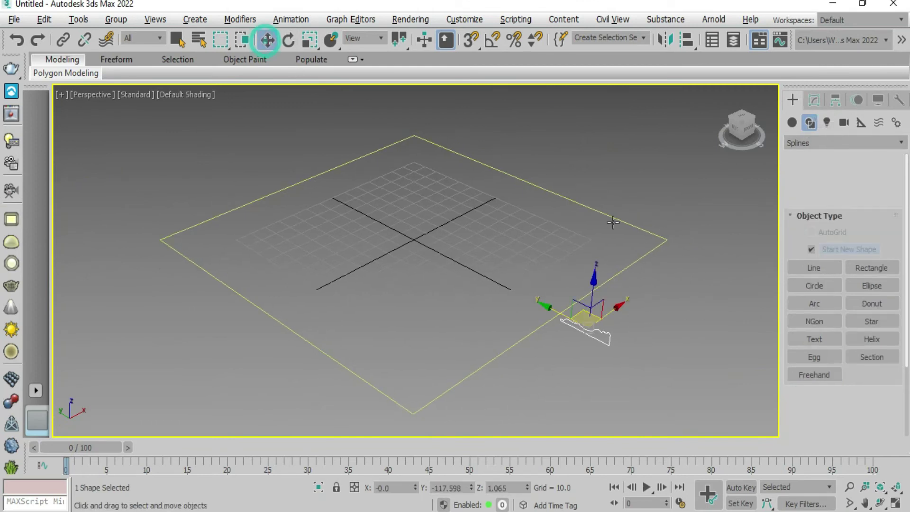
click(643, 250)
click(896, 144)
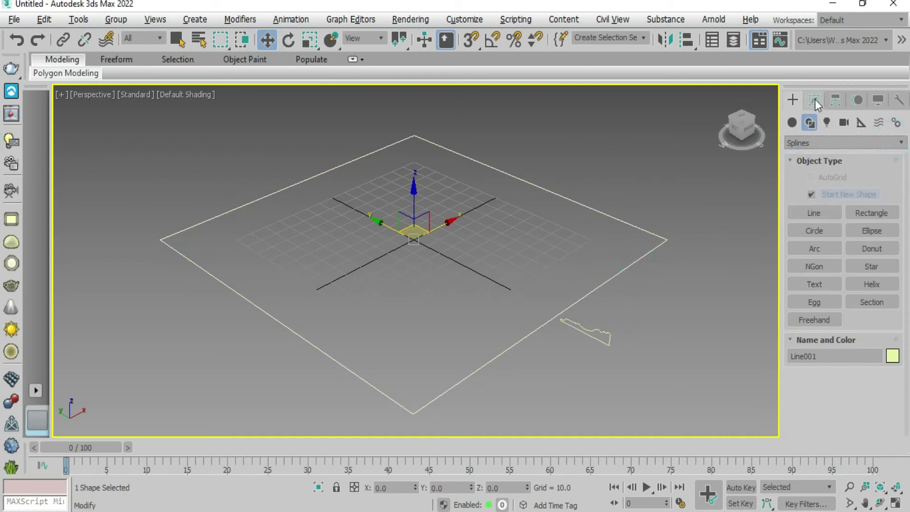
click(814, 100)
Give Line001 a Classic Bevel Profile modifier using Line002 as the profile
click(890, 139)
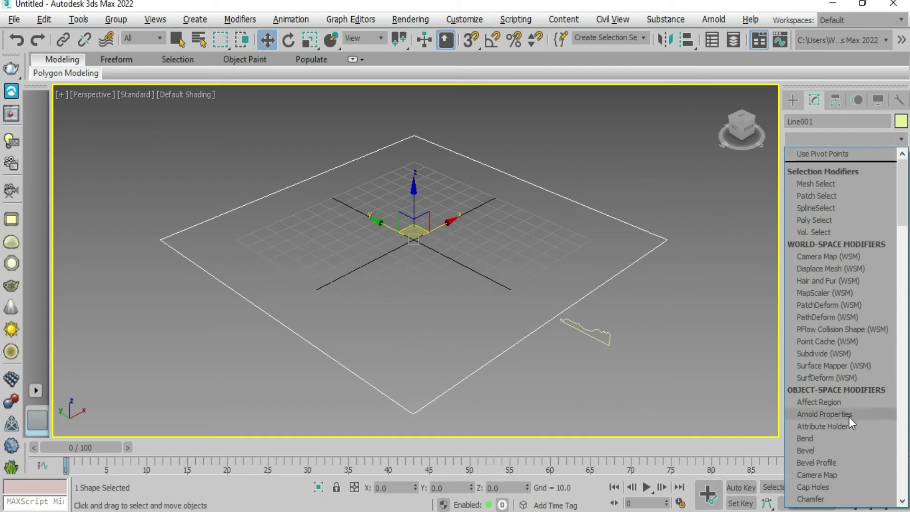
click(816, 463)
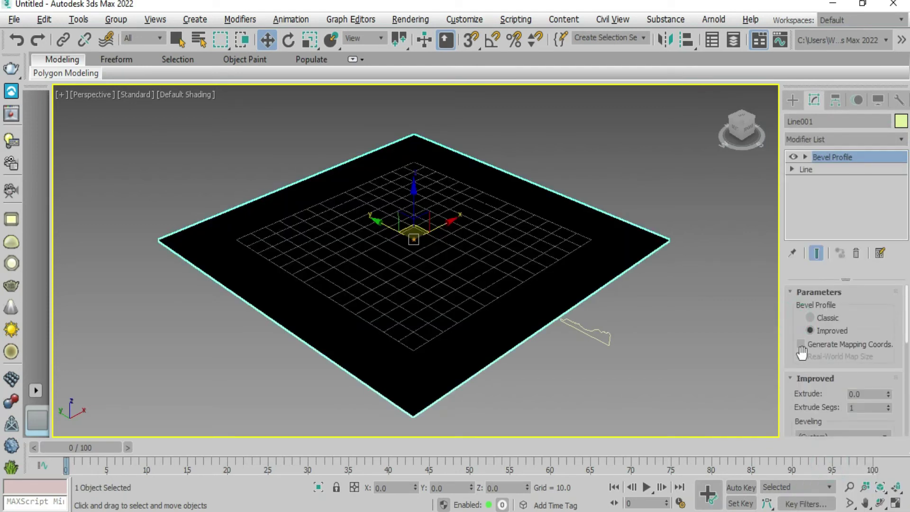
click(810, 317)
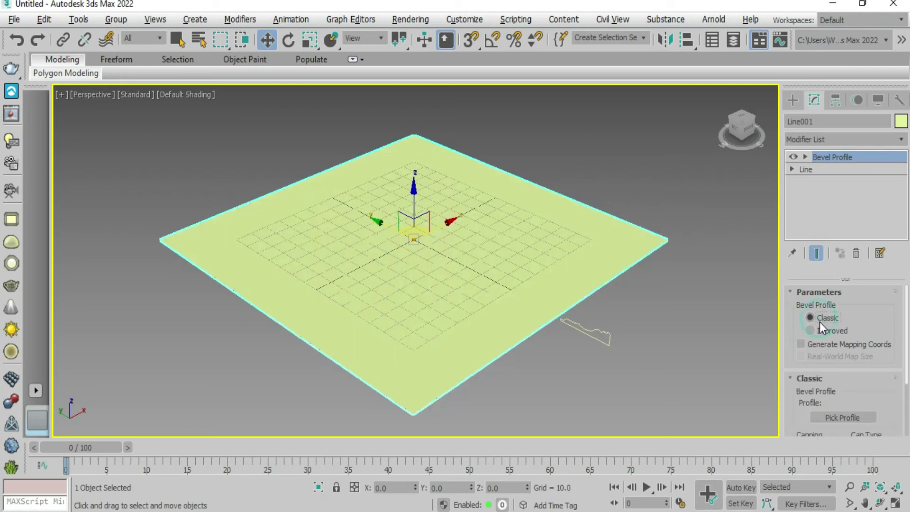
scroll(851, 366, down, 2)
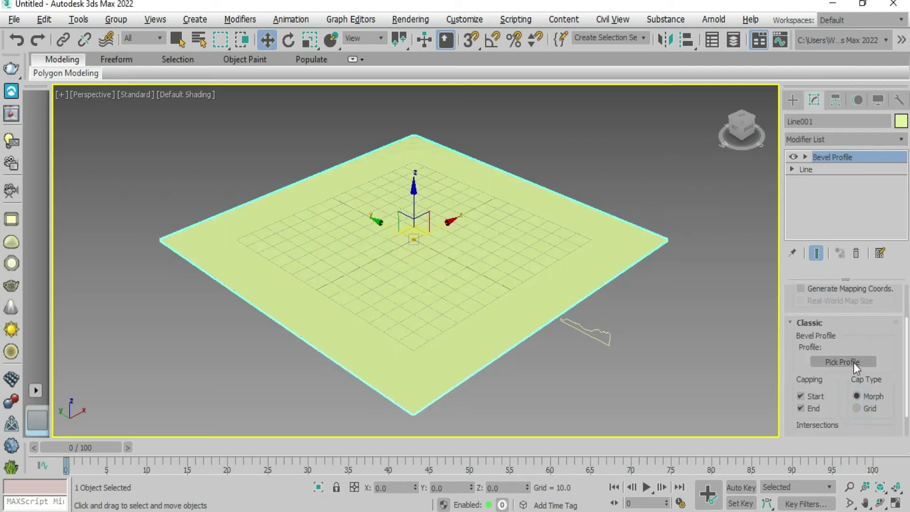
click(854, 362)
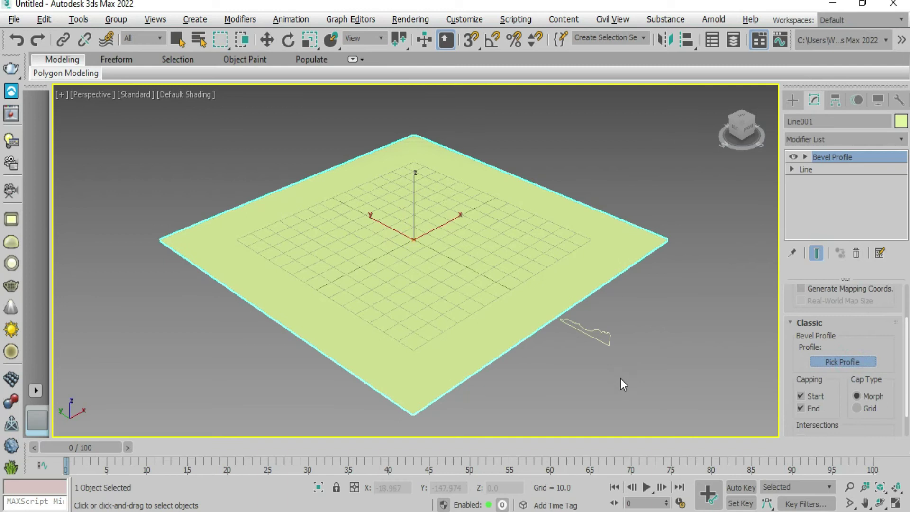
click(596, 332)
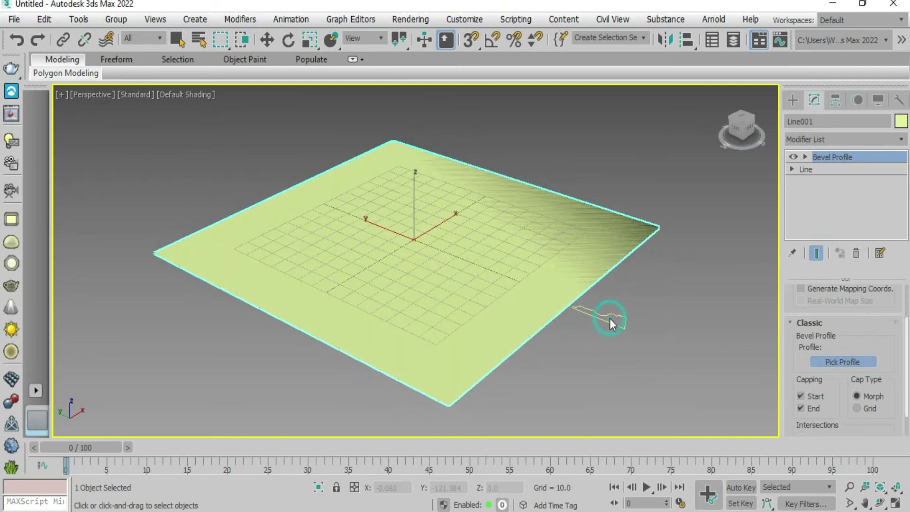
click(622, 318)
Orbit and zoom the Perspective view to see the whole frame from above
alt+middle_drag(622, 318, 578, 365)
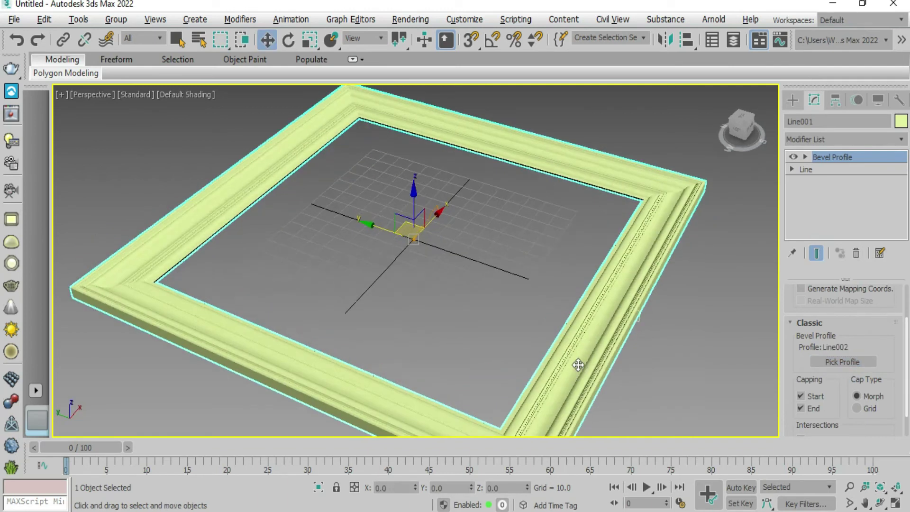
scroll(590, 388, up, 3)
mouse_move(542, 285)
alt+middle_down()
mouse_move(487, 362)
mouse_move(485, 260)
alt+middle_up()
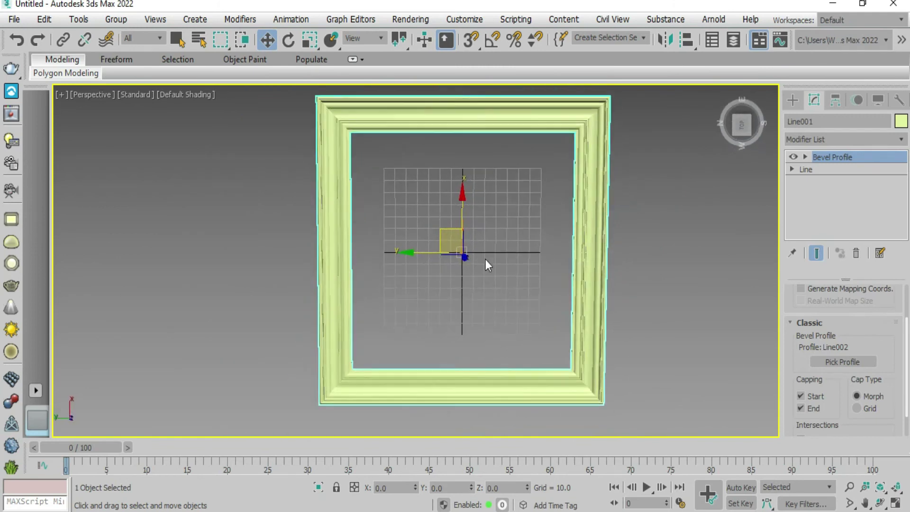
scroll(485, 260, up, 3)
scroll(515, 286, down, 3)
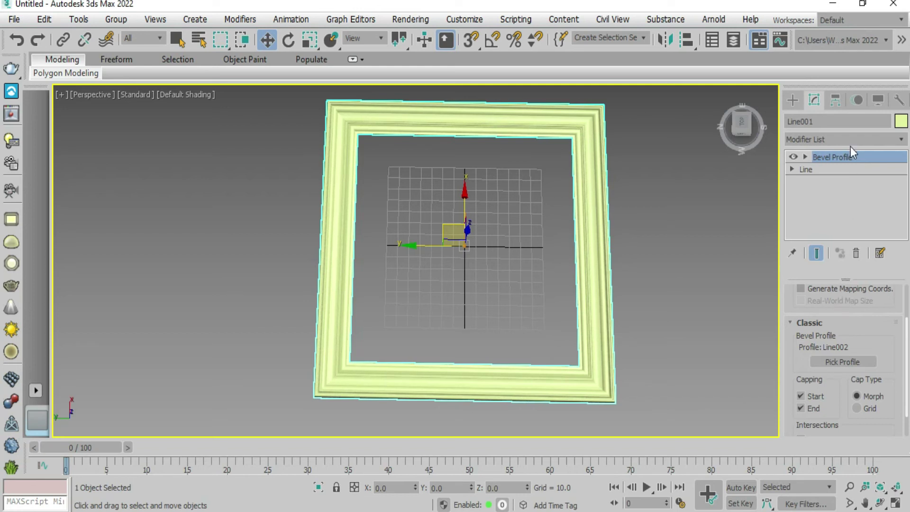
Set the frame's object color to red
click(900, 121)
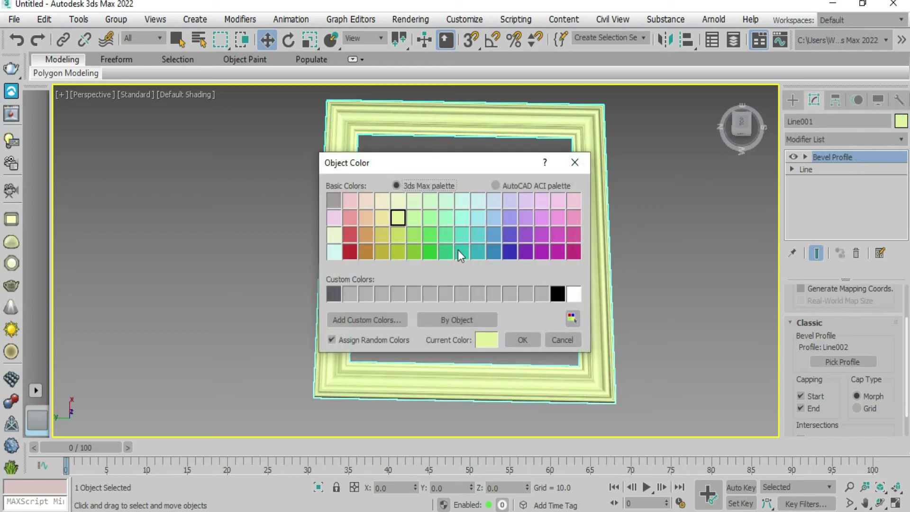
click(351, 252)
click(521, 340)
scroll(534, 279, up, 3)
scroll(534, 274, down, 3)
scroll(601, 186, up, 3)
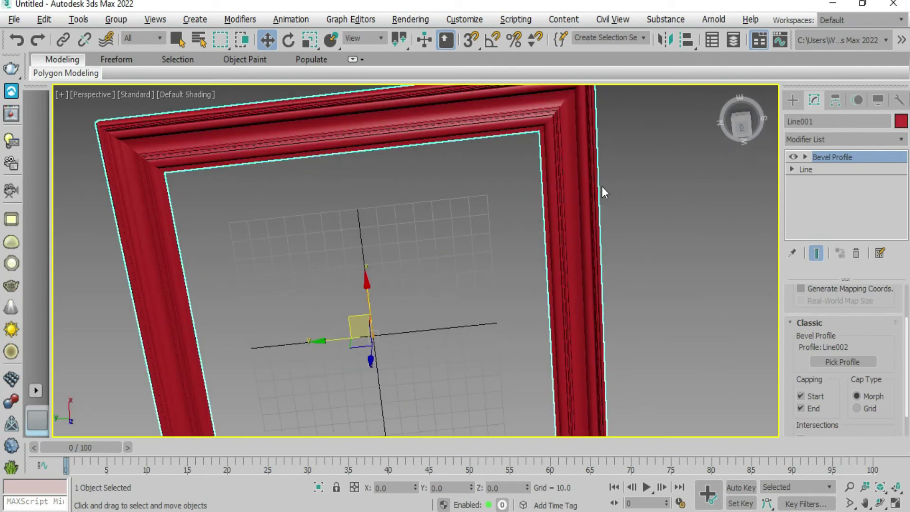
scroll(582, 249, up, 2)
scroll(595, 249, up, 1)
Change the frame's object color from red to blue
click(901, 126)
click(496, 249)
click(521, 340)
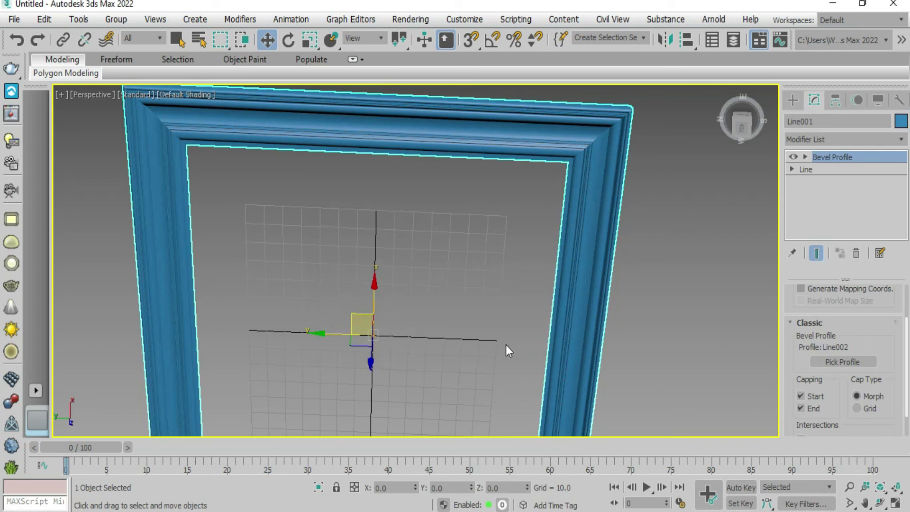
scroll(505, 341, down, 3)
scroll(509, 317, down, 3)
scroll(526, 261, down, 3)
Zoom, orbit and pan the Perspective view to centre the whole blue frame
mouse_move(544, 226)
middle_down()
mouse_move(537, 278)
mouse_move(499, 303)
mouse_move(532, 246)
mouse_move(488, 275)
mouse_move(487, 252)
mouse_move(516, 230)
mouse_move(544, 239)
mouse_move(539, 339)
mouse_move(522, 181)
middle_up()
scroll(518, 224, up, 5)
scroll(518, 223, down, 5)
scroll(524, 247, down, 5)
scroll(525, 213, up, 4)
scroll(524, 195, down, 3)
scroll(524, 206, down, 1)
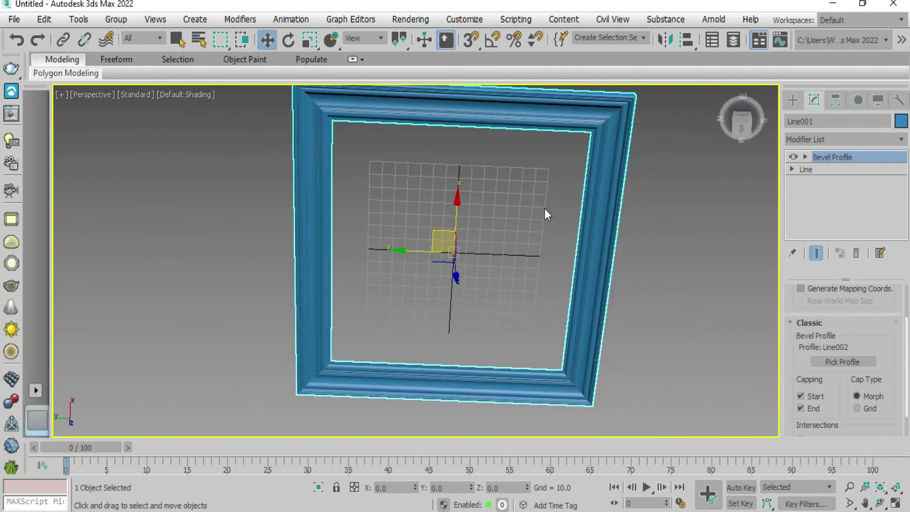
middle_drag(535, 214, 507, 223)
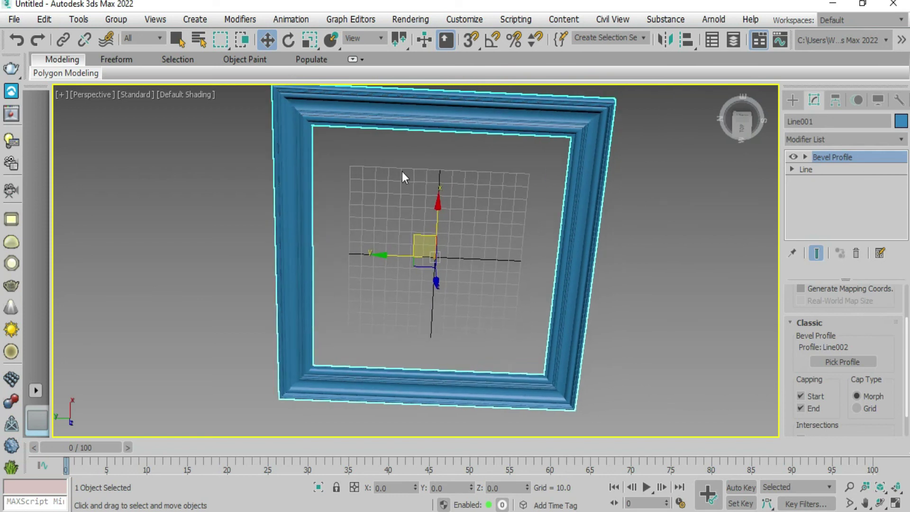
middle_drag(550, 221, 524, 232)
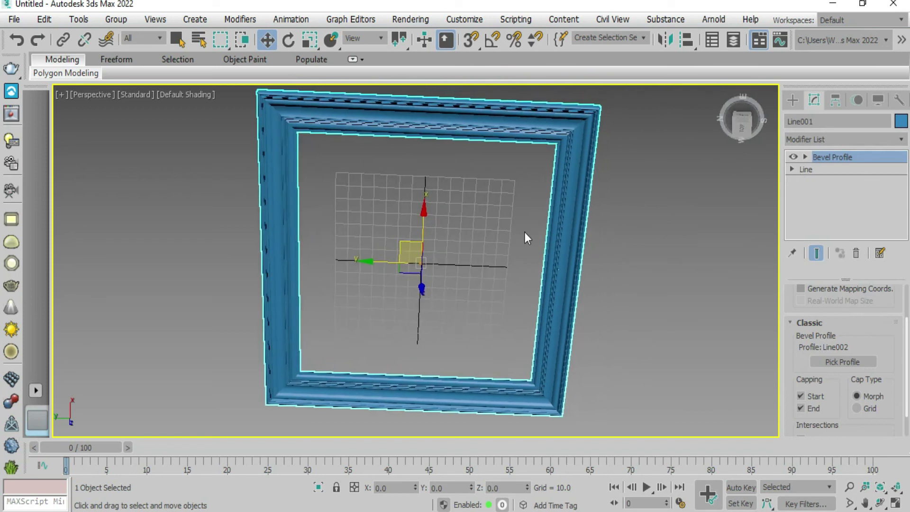